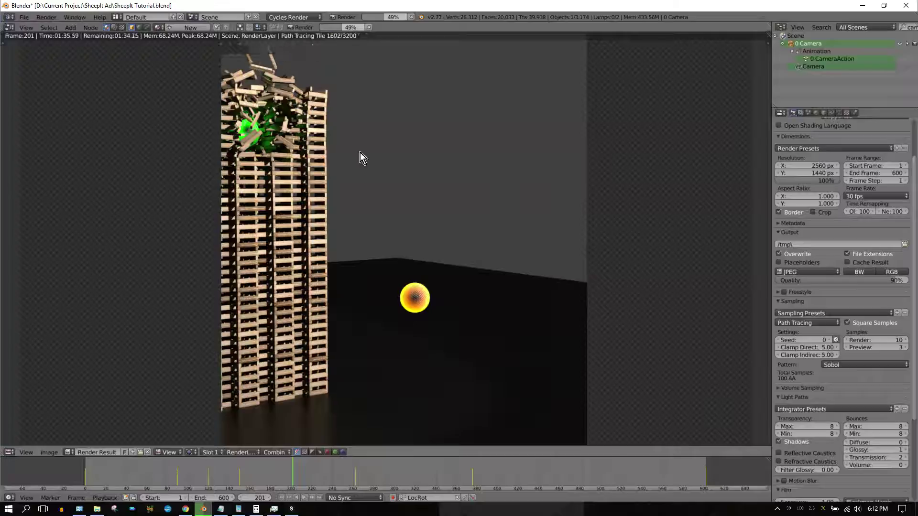
- Stop the test render, switch the render area to a 3D View, and rewind to frame 1
{"action": "left_click", "coordinate": [368, 28]}
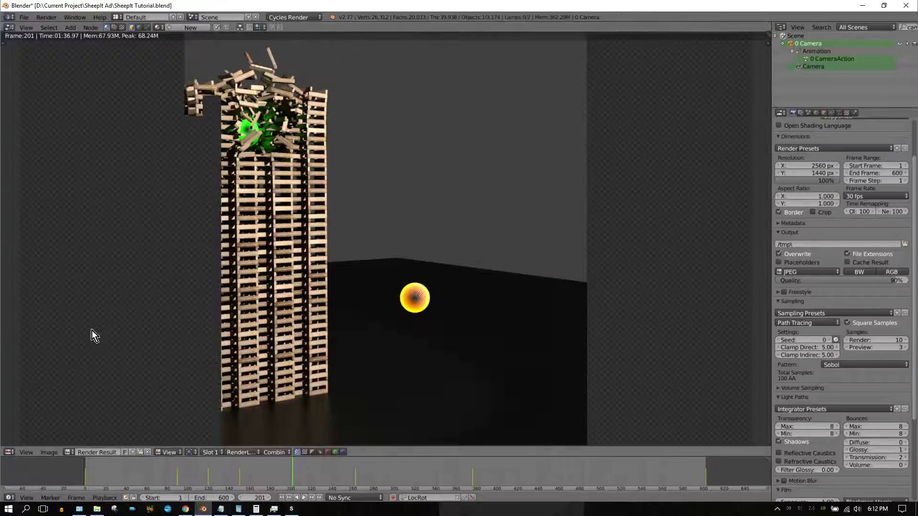
{"action": "left_click", "coordinate": [13, 453]}
{"action": "left_click", "coordinate": [22, 445]}
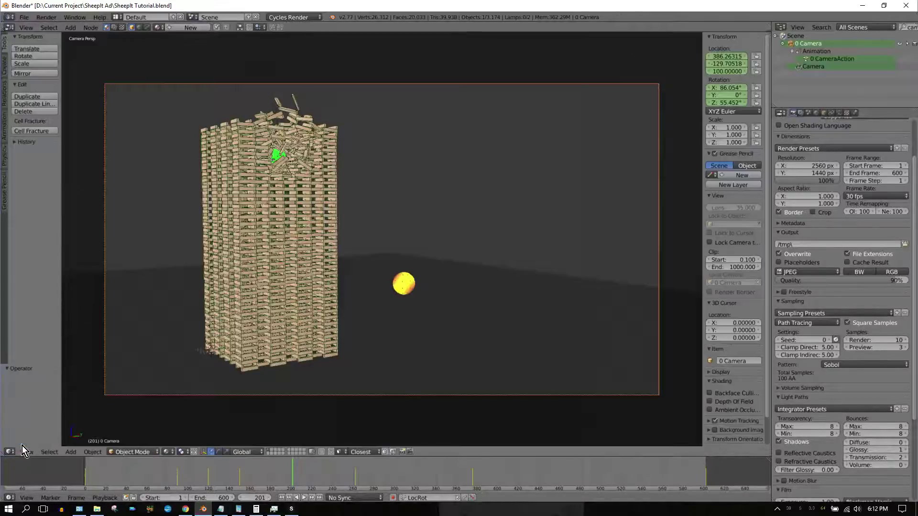
{"action": "left_click", "coordinate": [281, 497]}
- Save the Blender project with external files automatically packed into the .blend
{"action": "left_click", "coordinate": [23, 17]}
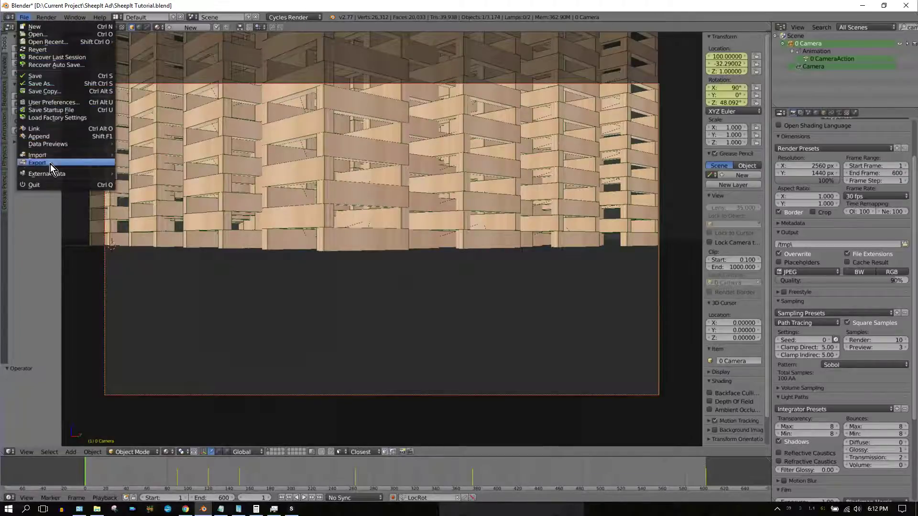
{"action": "mouse_move", "coordinate": [51, 173]}
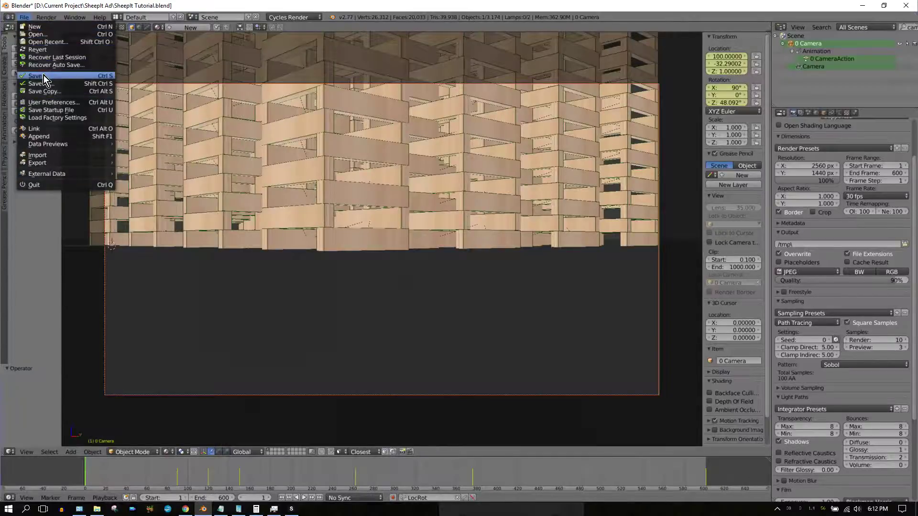
{"action": "left_click", "coordinate": [185, 508]}
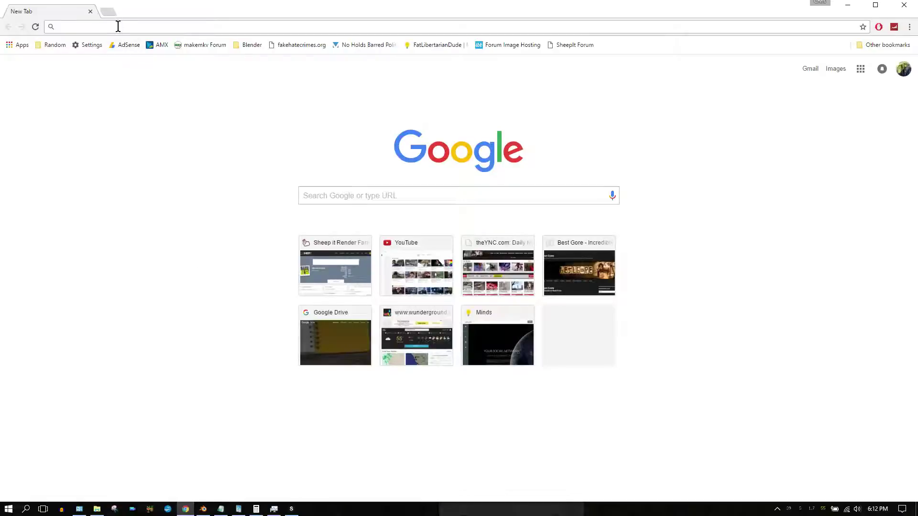
- Load sheepit-renderfarm.com from the 'sh' address-bar suggestion
{"action": "type", "text": "s"}
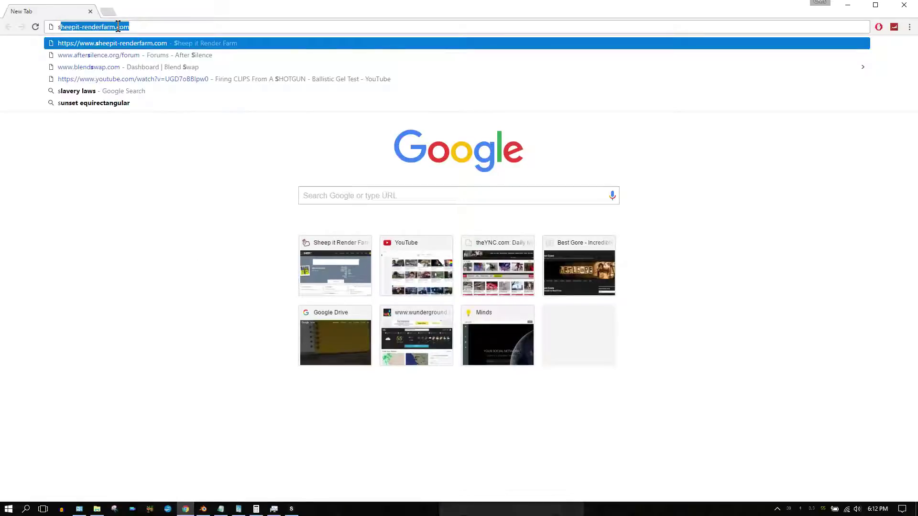
{"action": "type", "text": "h"}
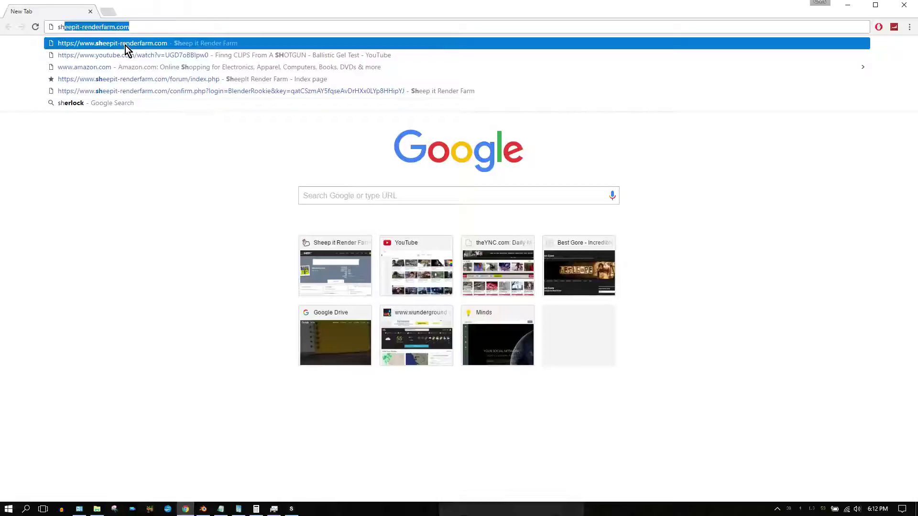
{"action": "key", "text": "Return"}
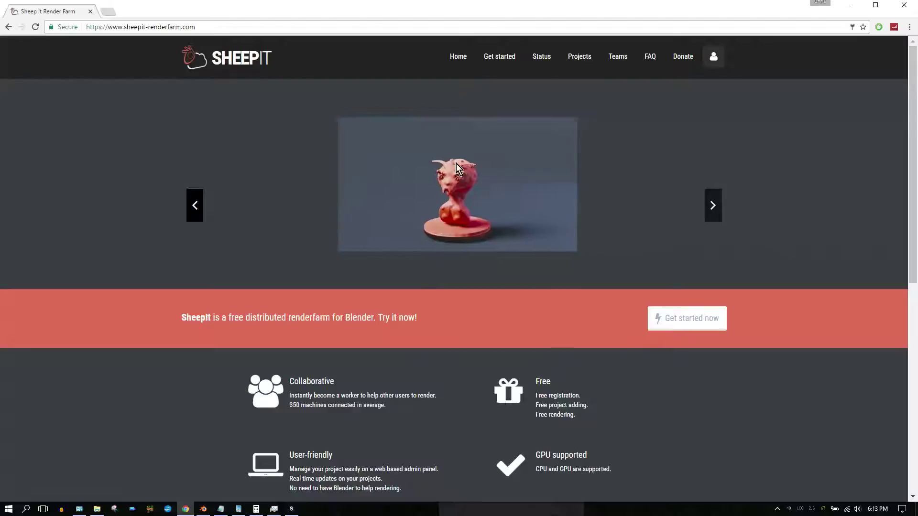
- Sign in to SheepIt with the saved credentials and go to the Get started page
{"action": "left_click", "coordinate": [717, 59]}
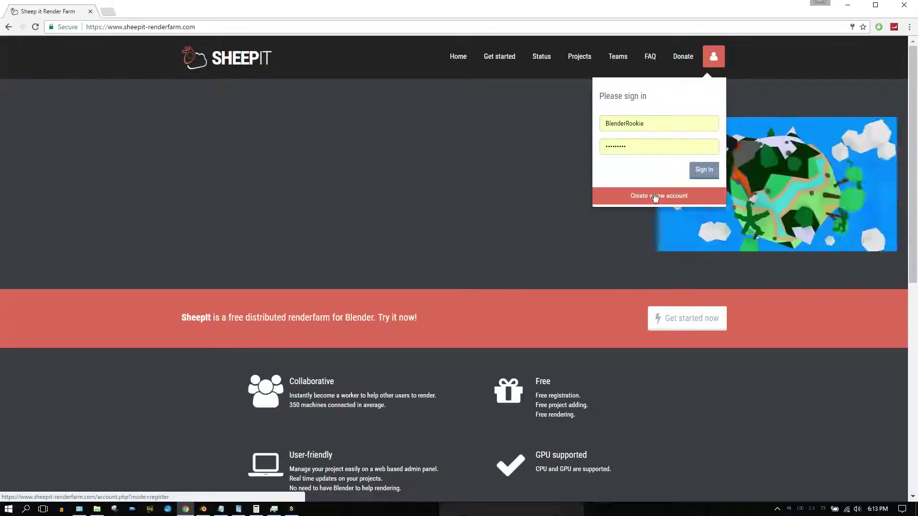
{"action": "left_click", "coordinate": [703, 169]}
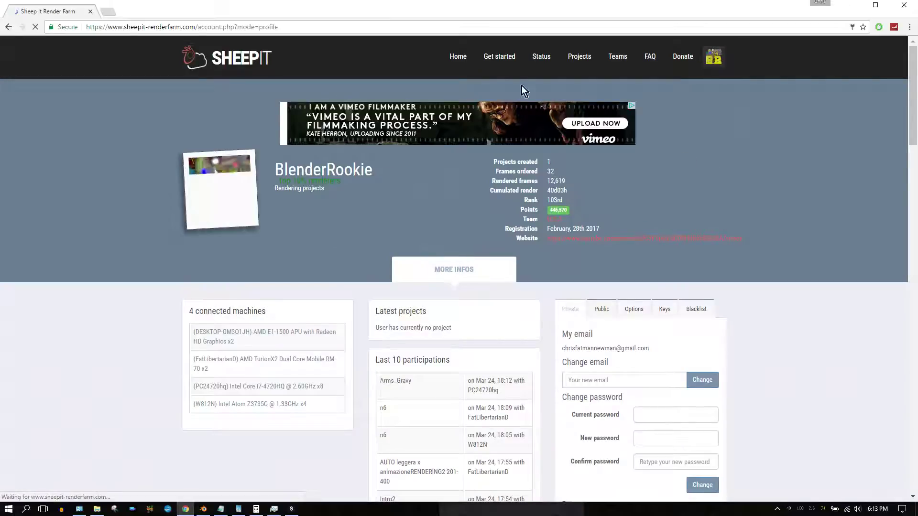
{"action": "left_click", "coordinate": [500, 58]}
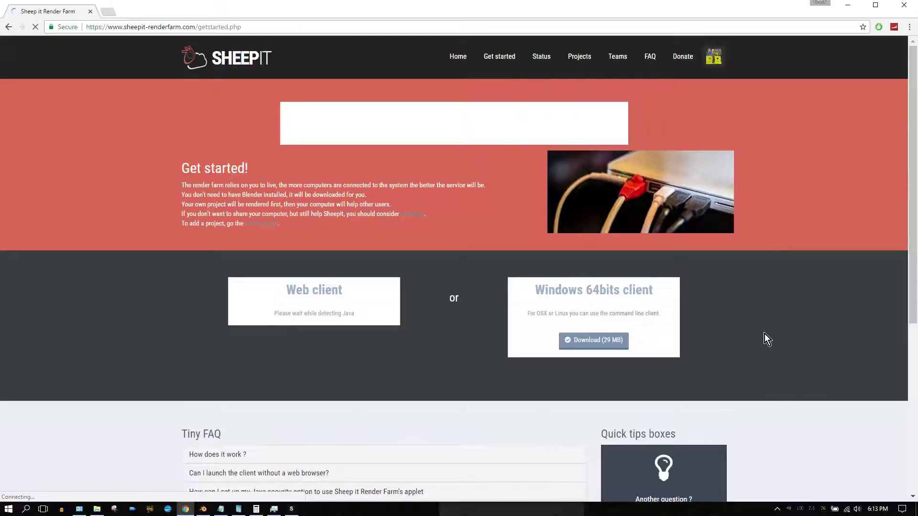
- Download the 29 MB Windows 64bits client and view the command line client note
{"action": "left_click", "coordinate": [598, 343]}
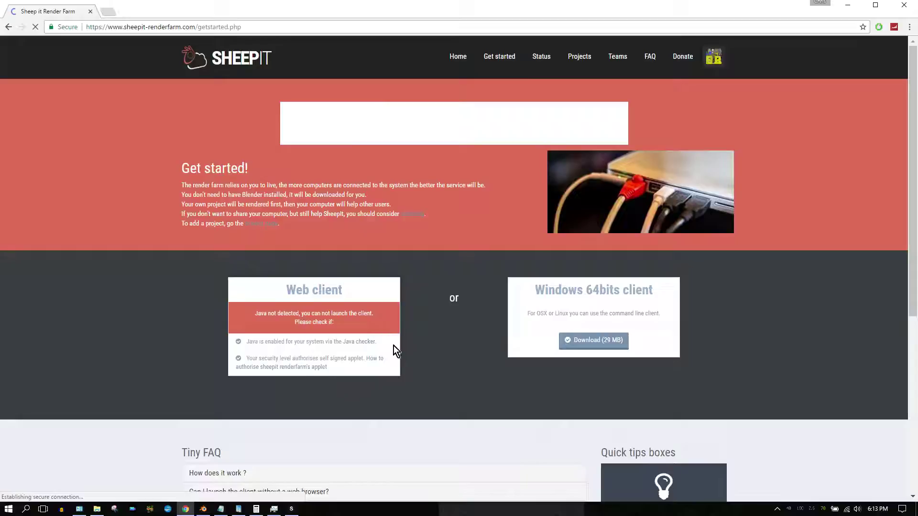
{"action": "left_click", "coordinate": [630, 315]}
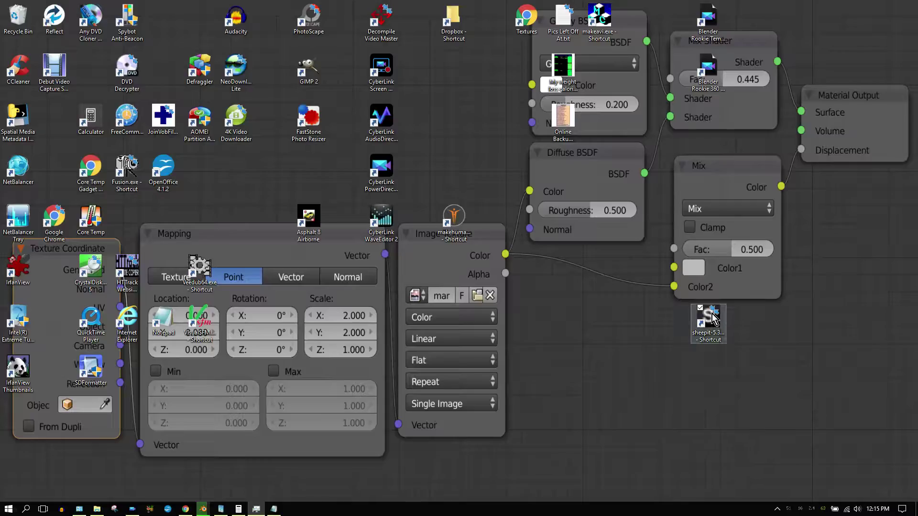
- Launch the SheepIt client, enlarge it, set 8 CPU cores and priority 19, and start
{"action": "double_click", "coordinate": [713, 318]}
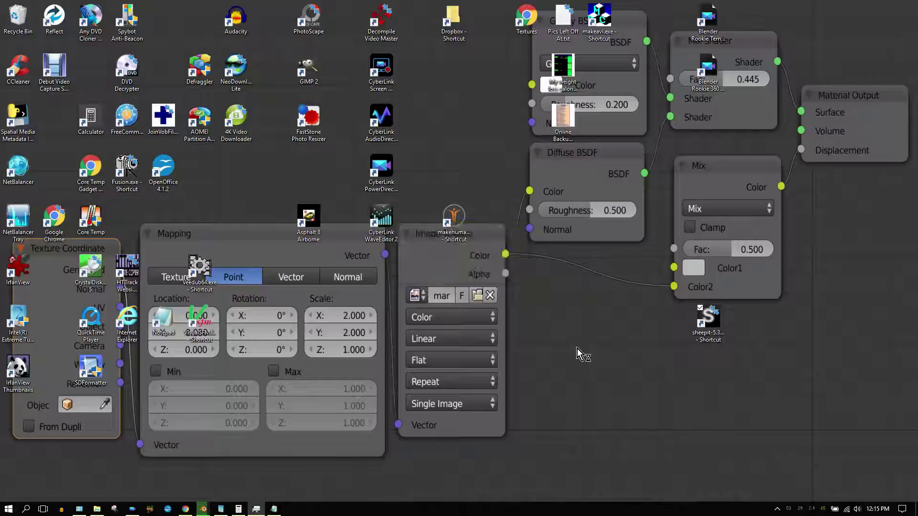
{"action": "left_click_drag", "start_coordinate": [196, 244], "coordinate": [243, 281]}
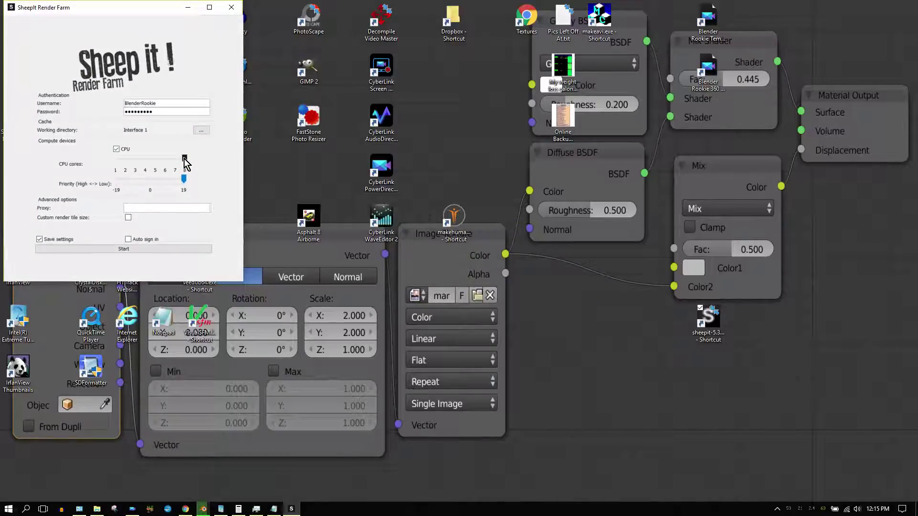
{"action": "left_click_drag", "start_coordinate": [165, 158], "coordinate": [213, 175]}
{"action": "left_click_drag", "start_coordinate": [179, 174], "coordinate": [200, 186]}
{"action": "left_click", "coordinate": [131, 248]}
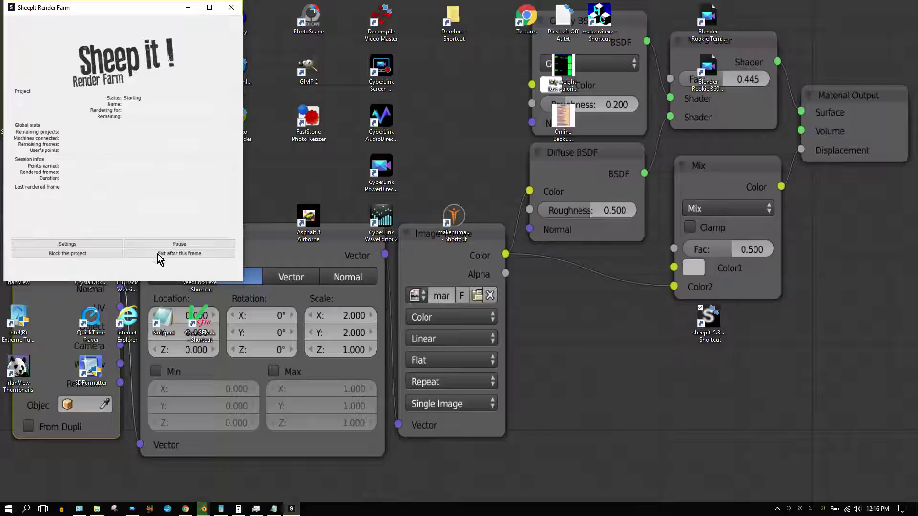
- Drag the running SheepIt client window to the centre of the screen
{"action": "left_click_drag", "start_coordinate": [120, 10], "coordinate": [375, 124]}
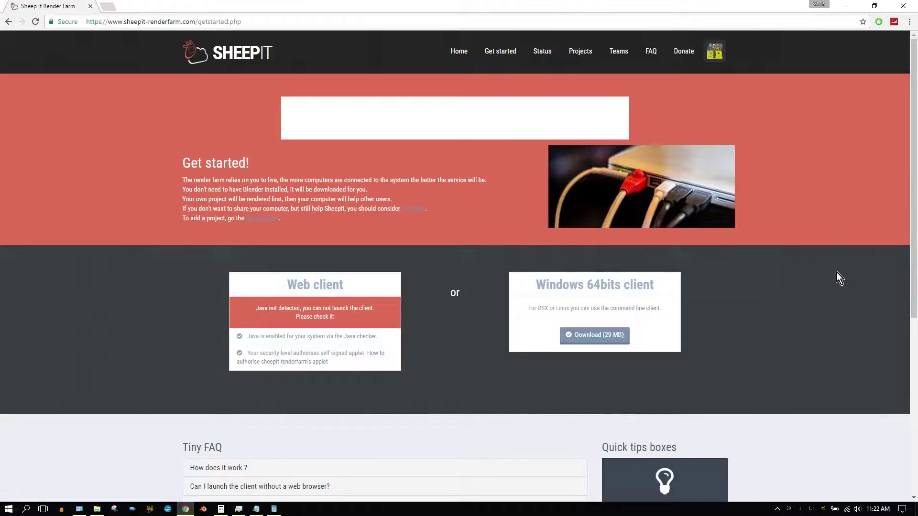
- Open My account, zoom in, and check the Points badge and rendered-frame stats
{"action": "left_click", "coordinate": [714, 53]}
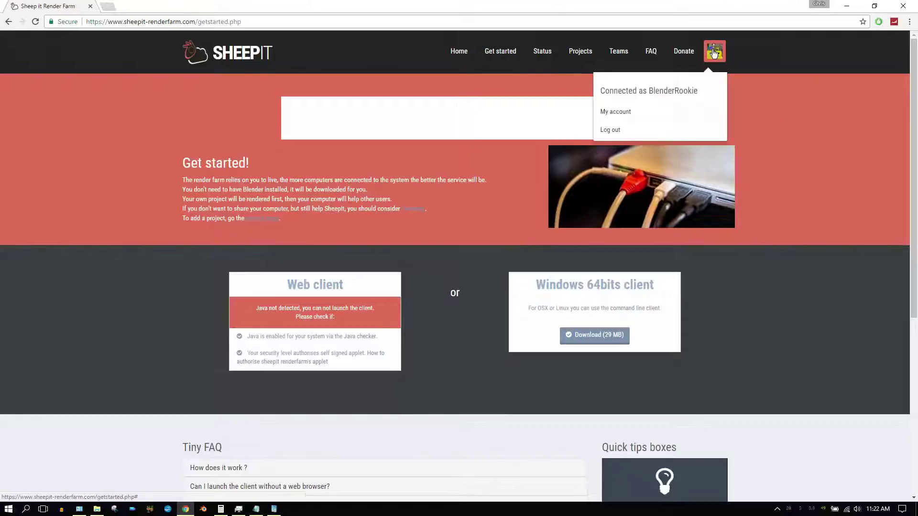
{"action": "left_click", "coordinate": [614, 113]}
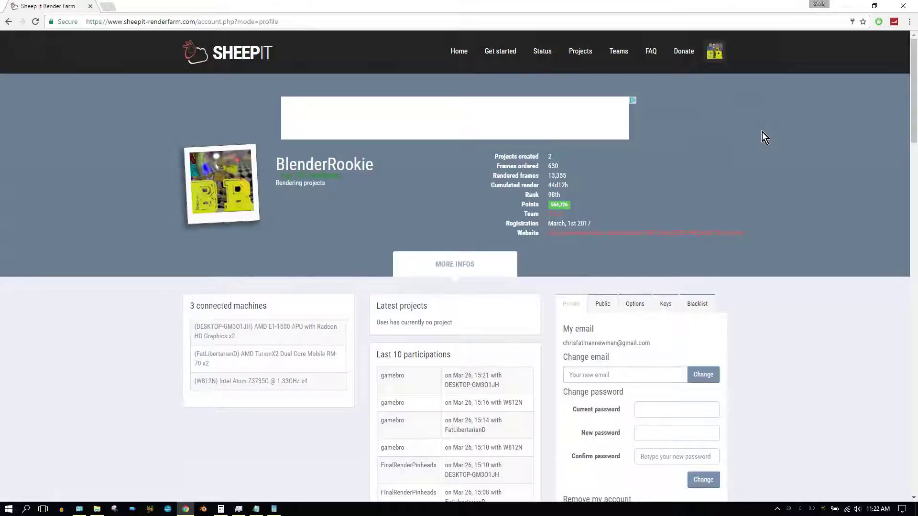
{"action": "key", "text": "ctrl+plus"}
{"action": "key", "text": "ctrl+plus"}
{"action": "key", "text": "ctrl+plus"}
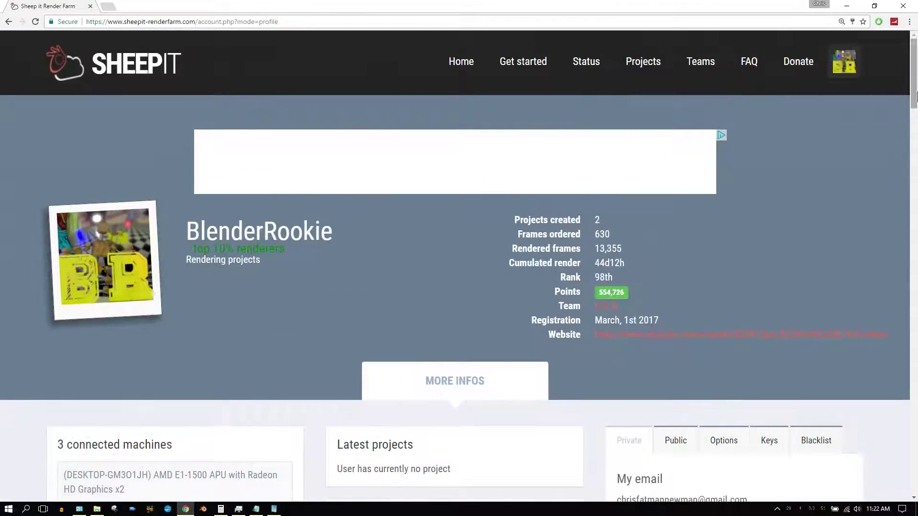
{"action": "scroll", "coordinate": [913, 95], "scroll_direction": "down", "scroll_amount": 2}
{"action": "mouse_move", "coordinate": [601, 183]}
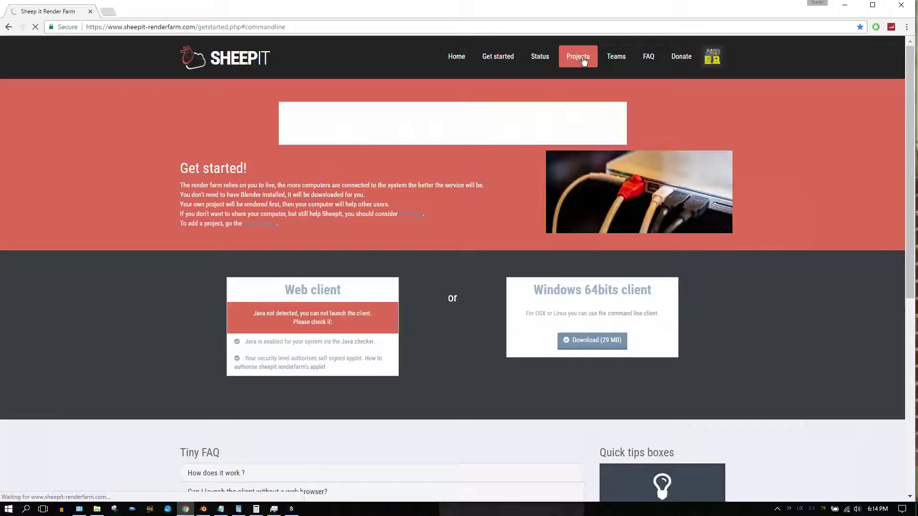
- Go to Projects and choose 'Add your project'
{"action": "left_click", "coordinate": [578, 56]}
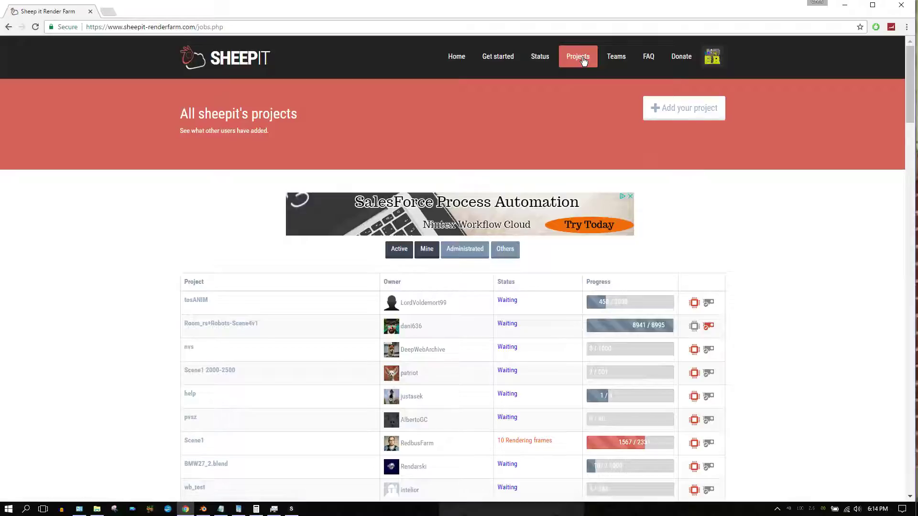
{"action": "left_click", "coordinate": [694, 113]}
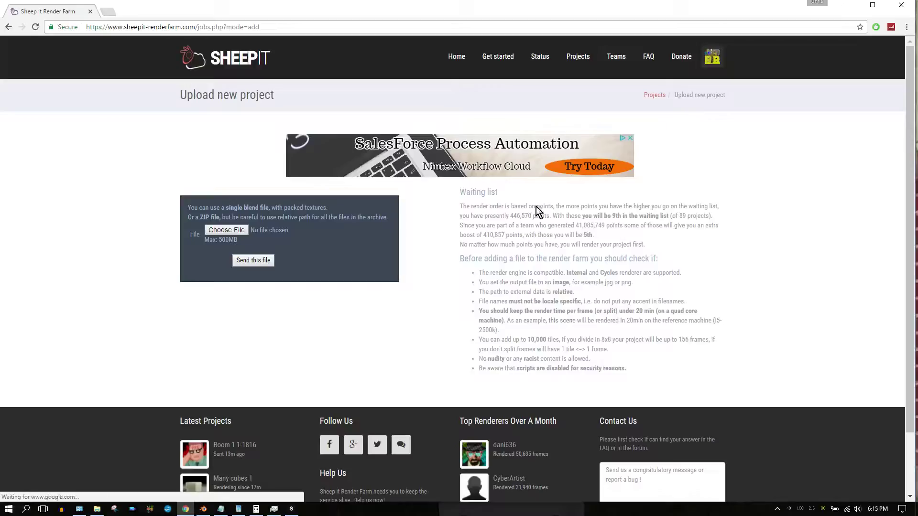
- Pick SheepIt Tutorial.blend from D: > Current Project > SheepIt Ad as the upload file
{"action": "left_click", "coordinate": [225, 229]}
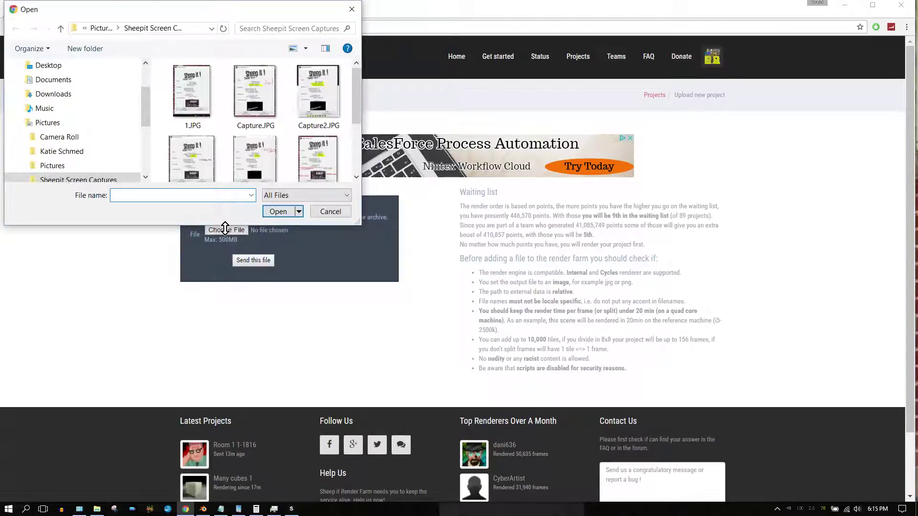
{"action": "left_click", "coordinate": [17, 122]}
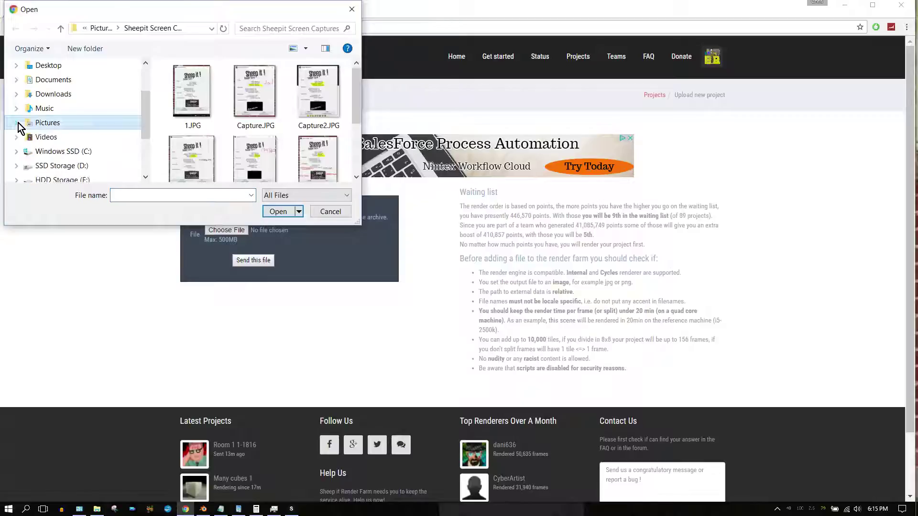
{"action": "left_click", "coordinate": [63, 167]}
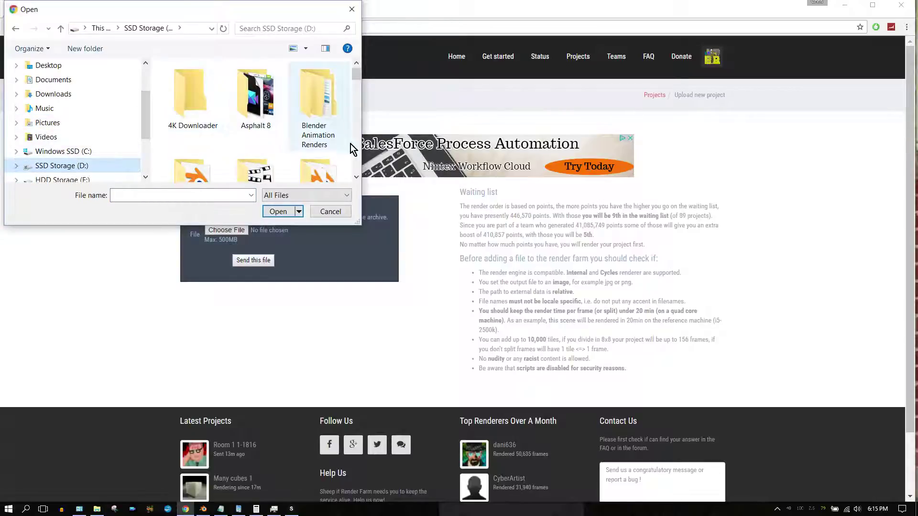
{"action": "scroll", "coordinate": [357, 153], "scroll_direction": "down", "scroll_amount": 2}
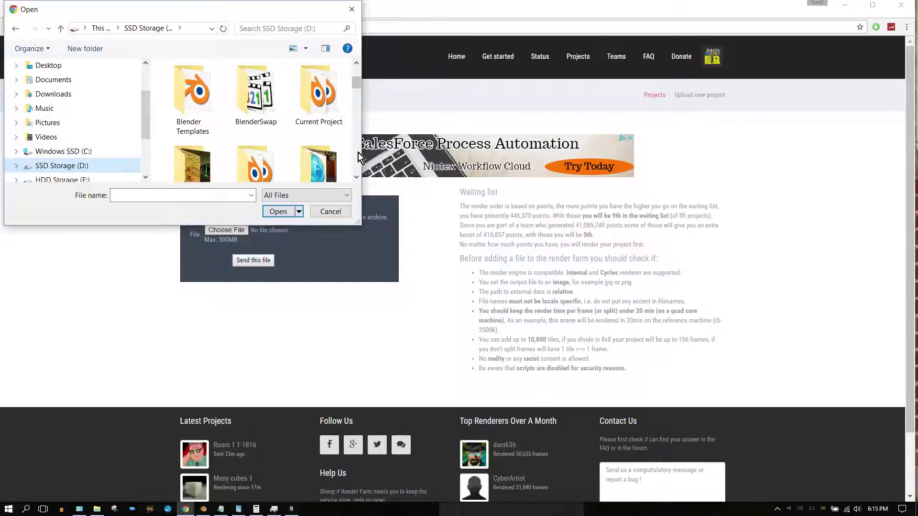
{"action": "double_click", "coordinate": [317, 99]}
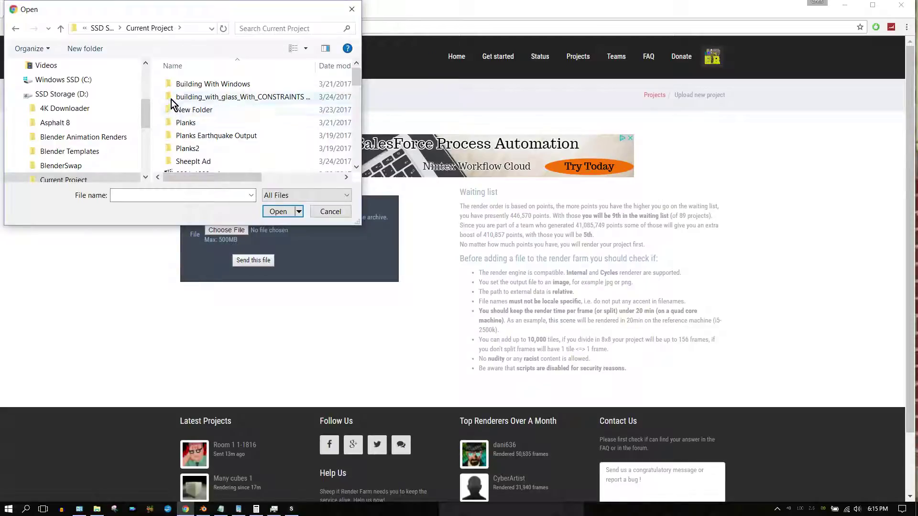
{"action": "double_click", "coordinate": [196, 163]}
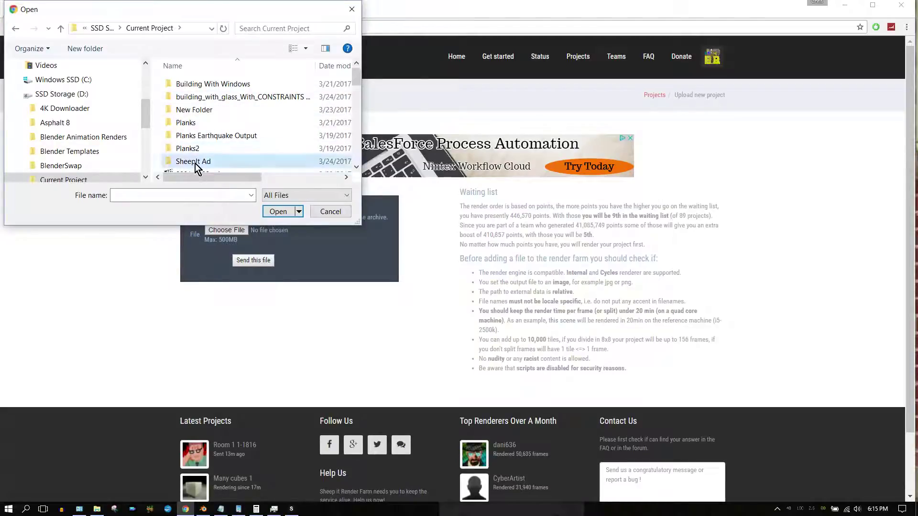
{"action": "left_click", "coordinate": [187, 85]}
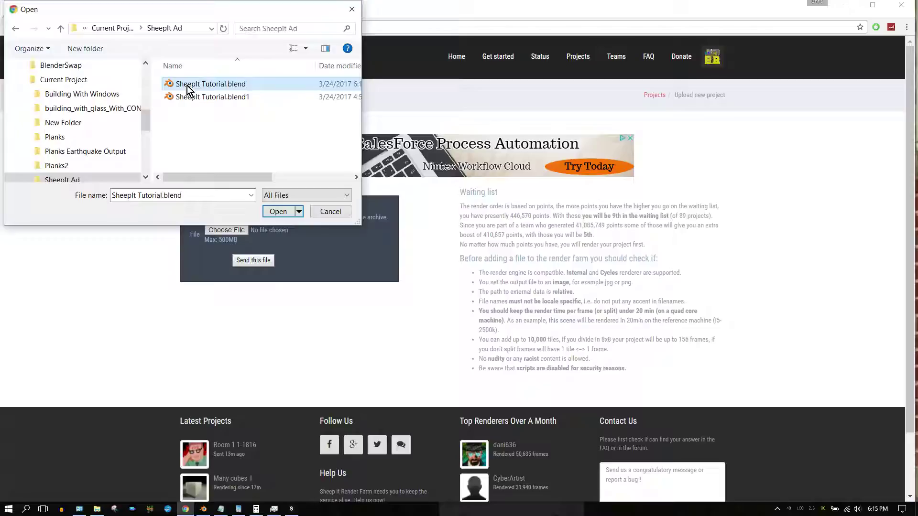
{"action": "left_click", "coordinate": [276, 210]}
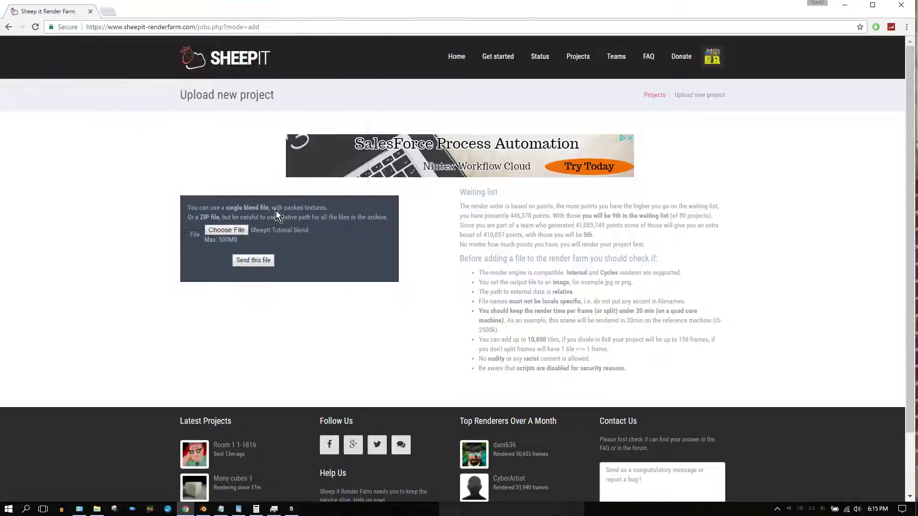
- Send the blend file and set the tile slider to 1 tile per frame
{"action": "left_click", "coordinate": [258, 261]}
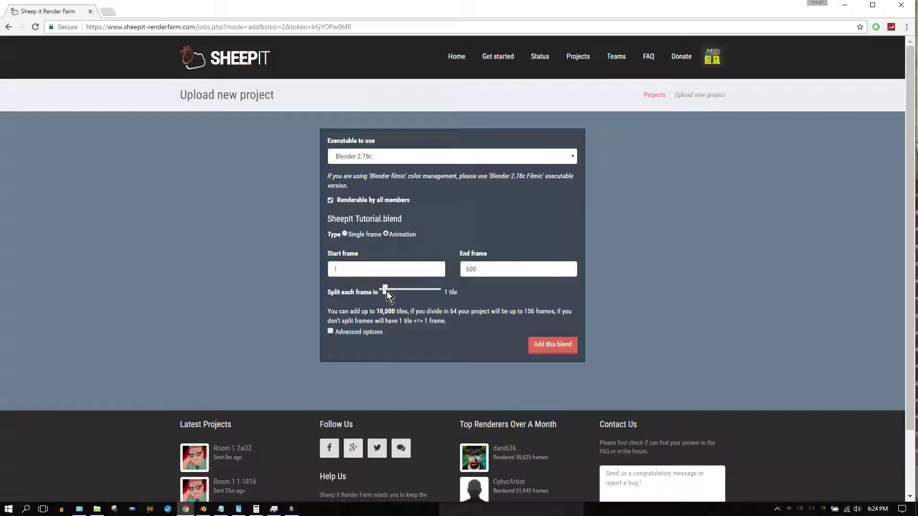
{"action": "left_click_drag", "start_coordinate": [391, 289], "coordinate": [394, 289]}
{"action": "key", "text": "Left"}
{"action": "key", "text": "Left"}
{"action": "key", "text": "Left"}
{"action": "key", "text": "Left"}
- Set Memory used to 500 under Advanced options and add the blend project
{"action": "left_click", "coordinate": [331, 332]}
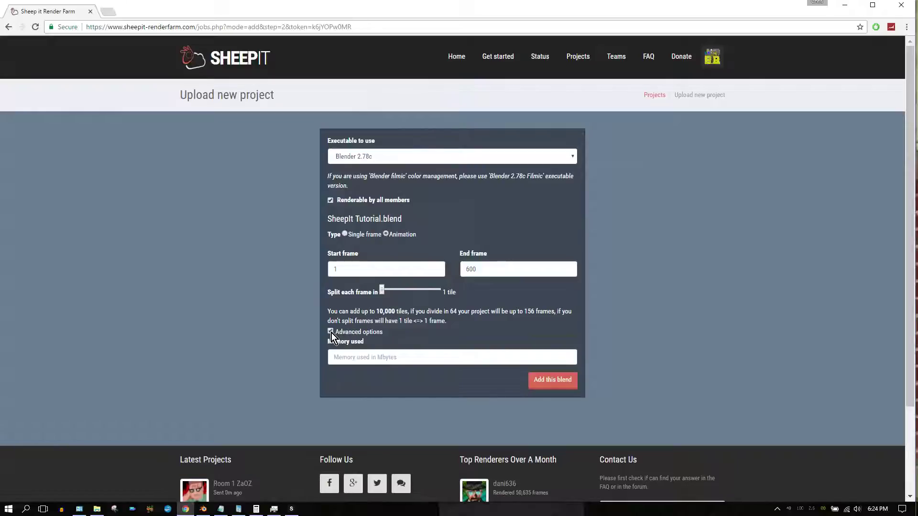
{"action": "type", "text": "500"}
{"action": "left_click", "coordinate": [348, 373]}
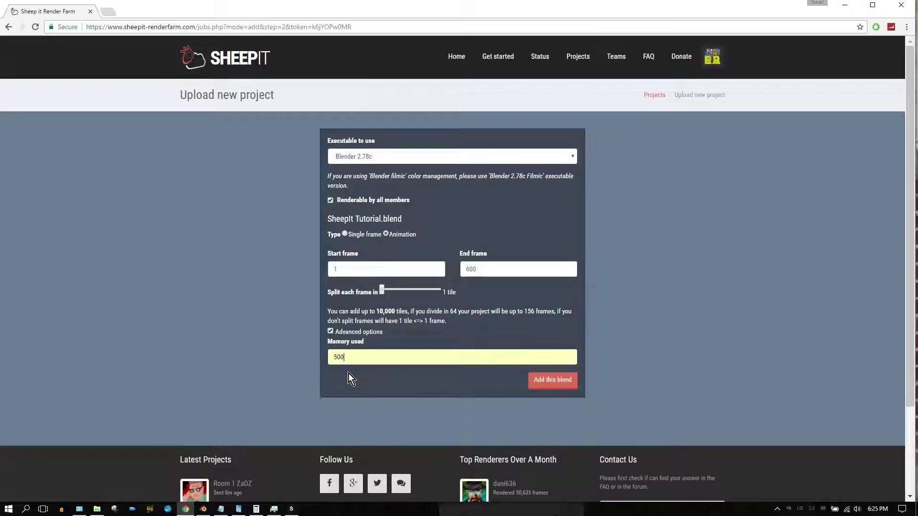
{"action": "left_click", "coordinate": [546, 384]}
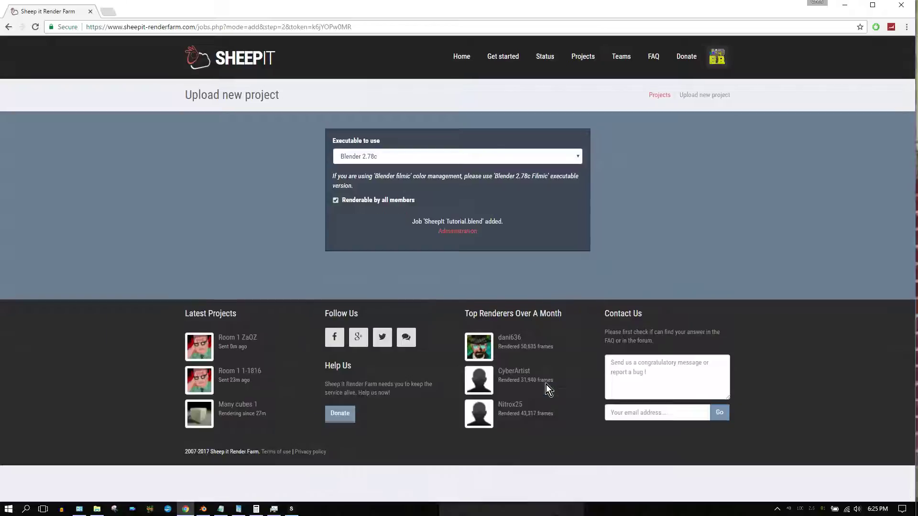
- Open the SheepIt Tutorial.blend administration page in a maximized browser window
{"action": "left_click", "coordinate": [466, 234]}
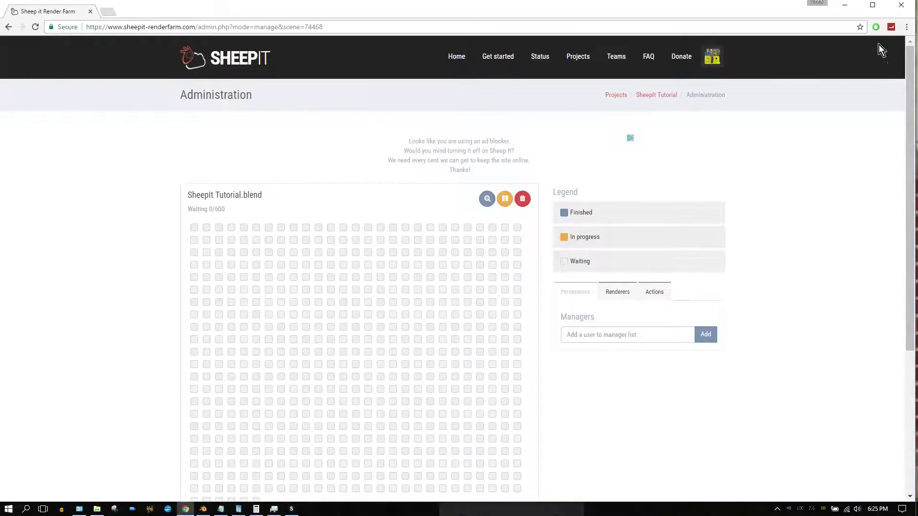
{"action": "left_click", "coordinate": [872, 5]}
{"action": "left_click_drag", "start_coordinate": [914, 62], "coordinate": [914, 86]}
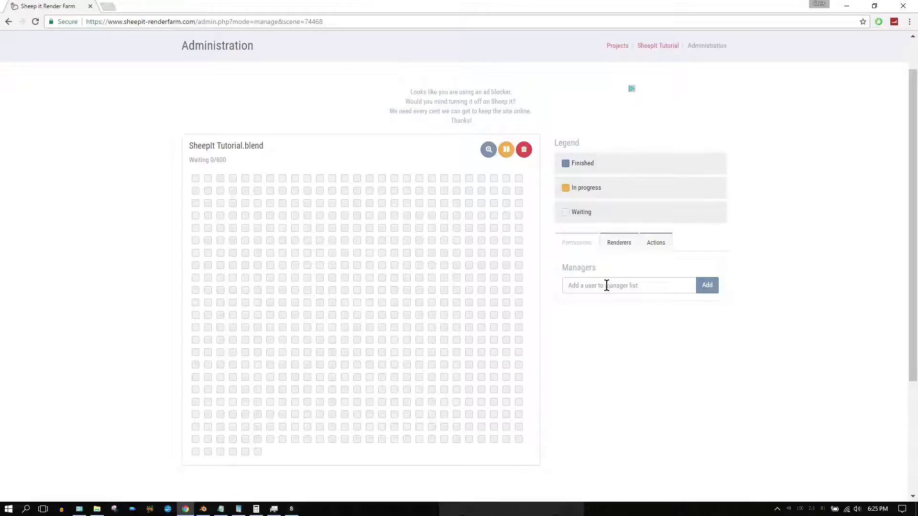
- Review the Renderers and Actions tabs, then refresh the status to Rendering 0/600
{"action": "left_click", "coordinate": [612, 244]}
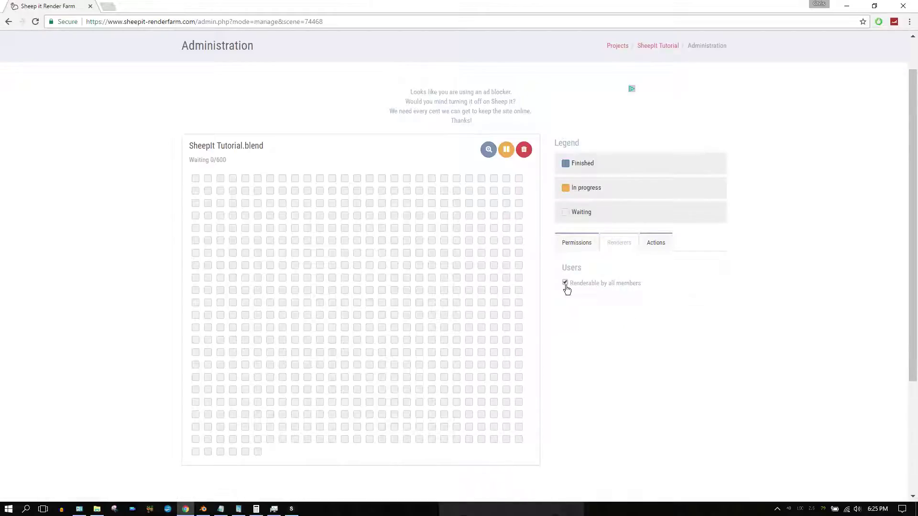
{"action": "left_click", "coordinate": [659, 243]}
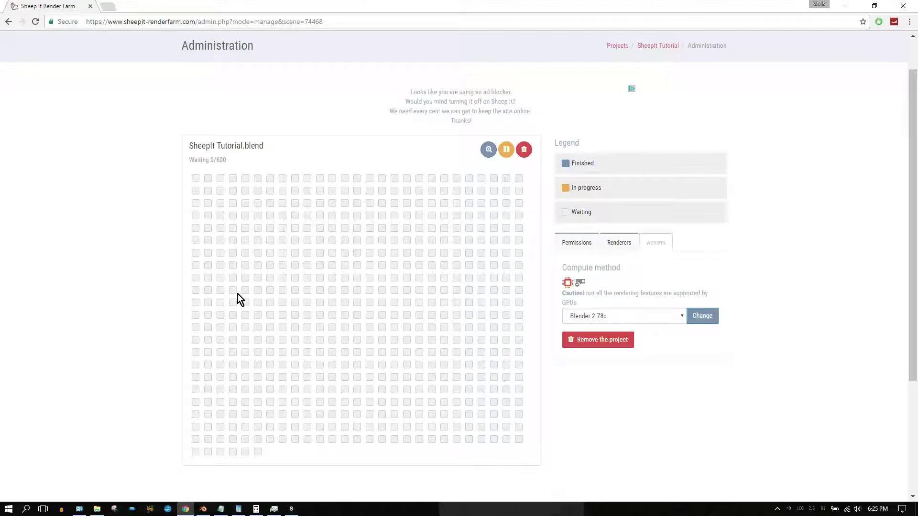
{"action": "left_click", "coordinate": [35, 22]}
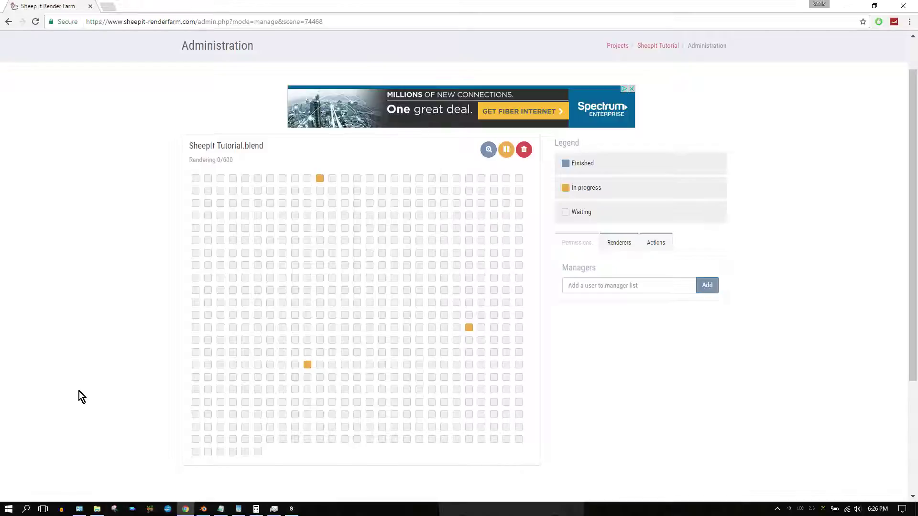
- Move the SheepIt client window aside and refresh the project page to five frames in progress
{"action": "left_click", "coordinate": [291, 509]}
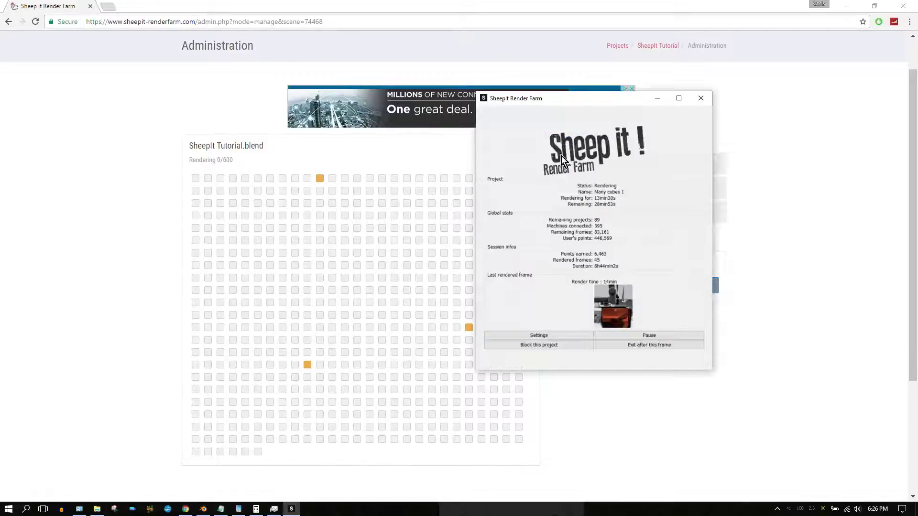
{"action": "left_click_drag", "start_coordinate": [549, 98], "coordinate": [756, 111]}
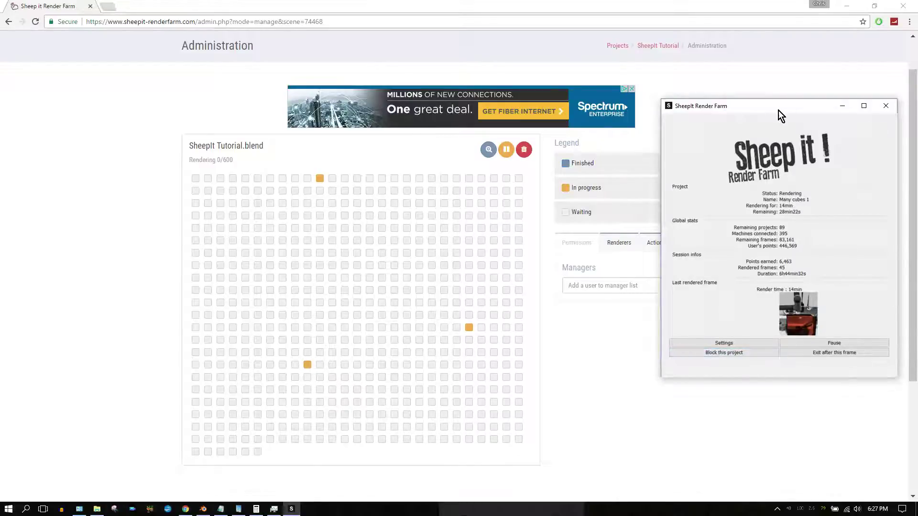
{"action": "left_click", "coordinate": [707, 6]}
{"action": "left_click", "coordinate": [35, 21]}
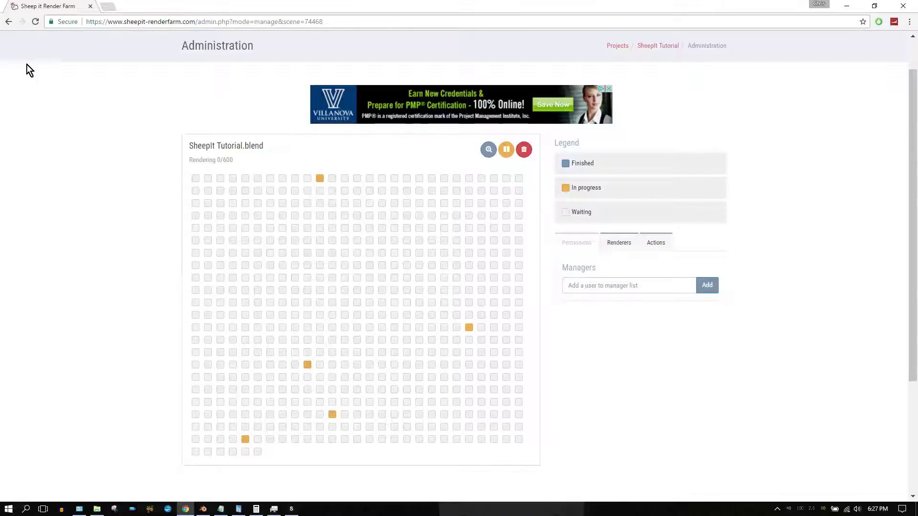
- View rendered frame 0347 full size, then return to the project page at 2/600
{"action": "left_click", "coordinate": [36, 21]}
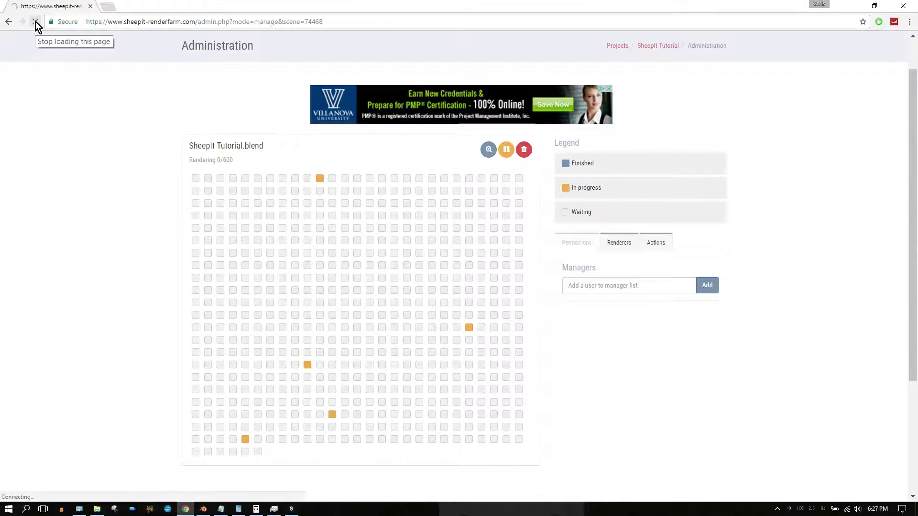
{"action": "scroll", "coordinate": [717, 215], "scroll_direction": "down", "scroll_amount": 2}
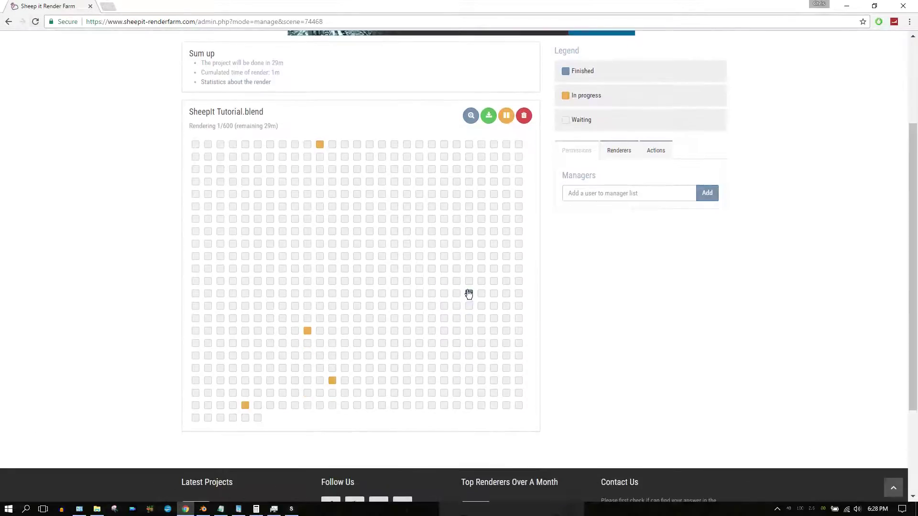
{"action": "left_click", "coordinate": [470, 117]}
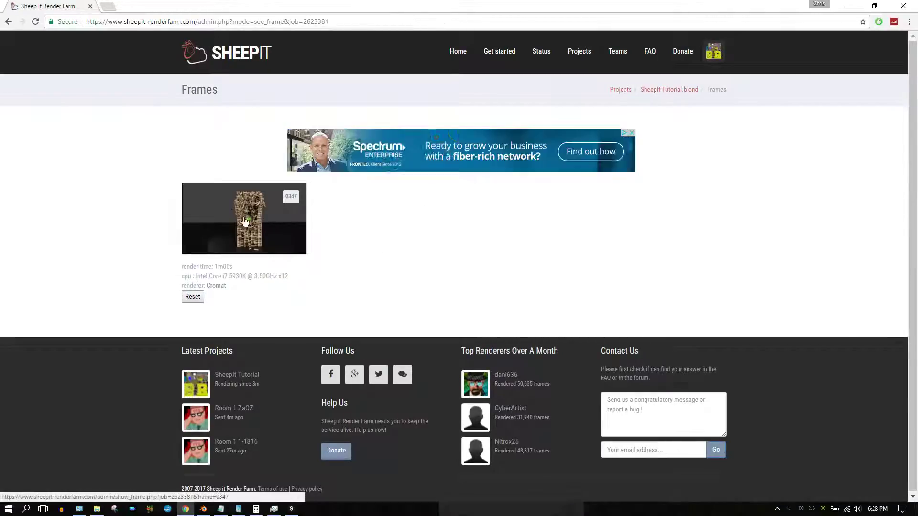
{"action": "left_click", "coordinate": [245, 218]}
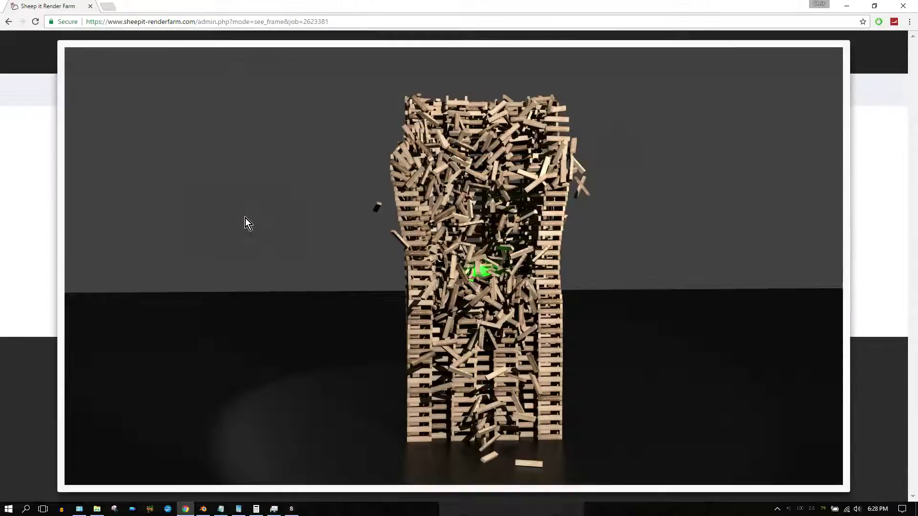
{"action": "left_click", "coordinate": [870, 96]}
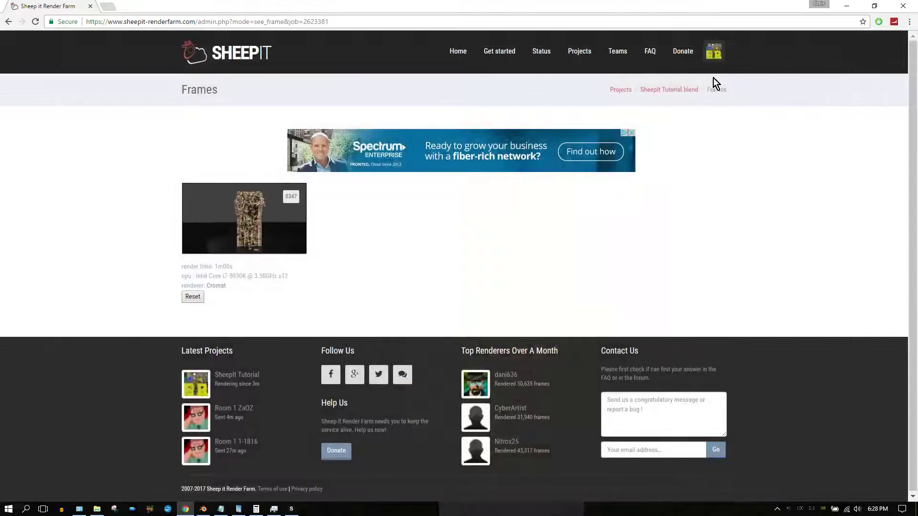
{"action": "left_click", "coordinate": [670, 91]}
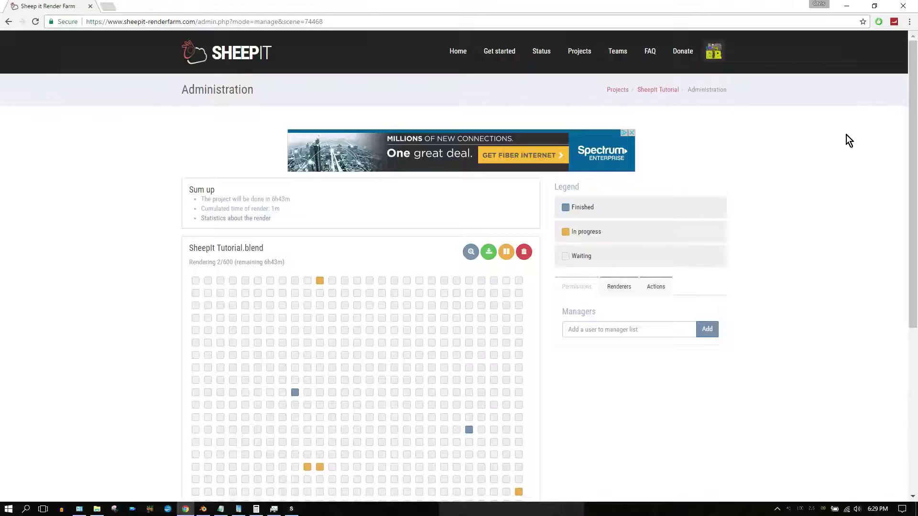
- Refresh the project page repeatedly until it reads Rendered 600/600
{"action": "scroll", "coordinate": [915, 115], "scroll_direction": "down", "scroll_amount": 4}
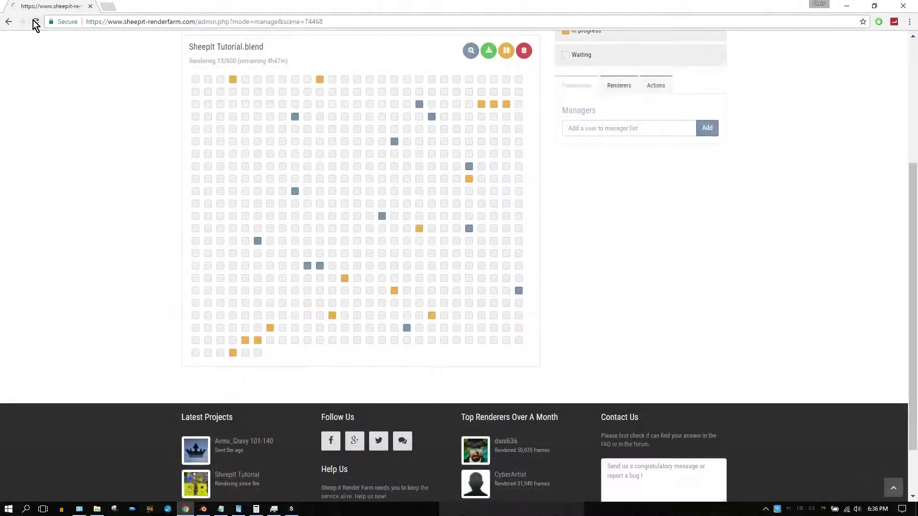
{"action": "left_click", "coordinate": [34, 22]}
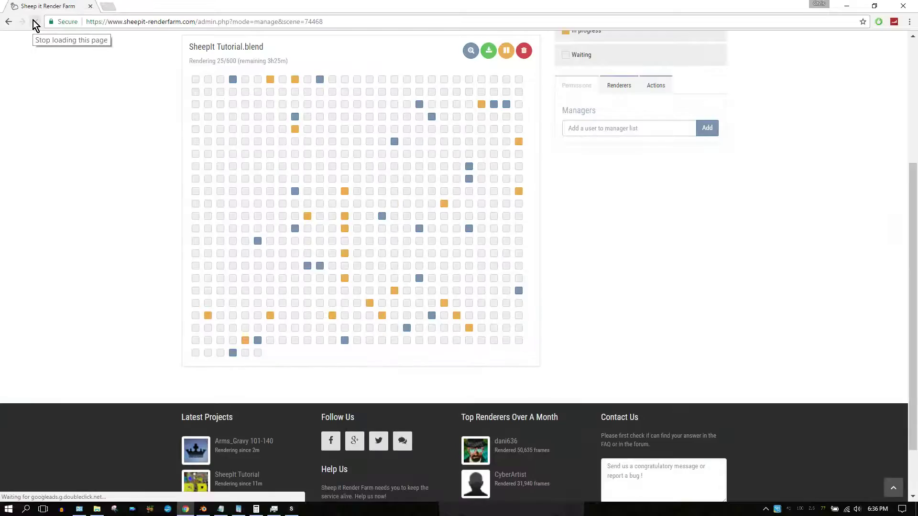
{"action": "left_click", "coordinate": [35, 21]}
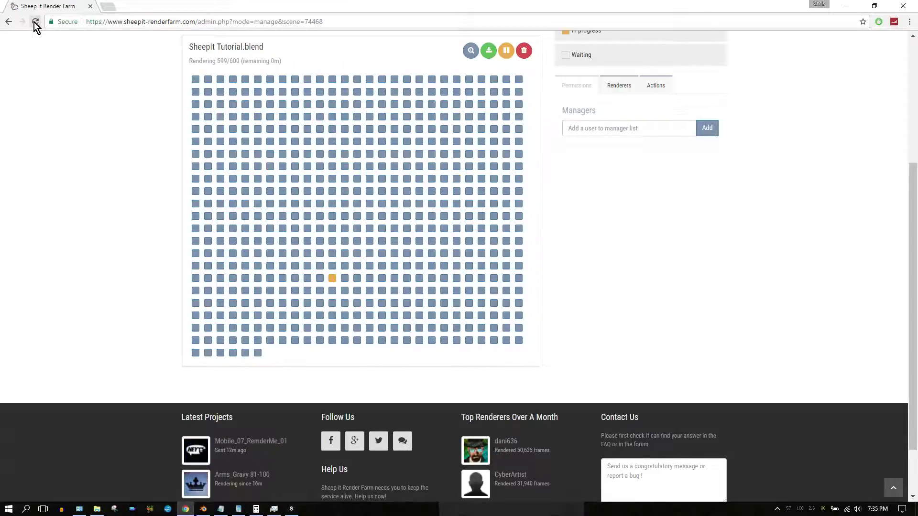
{"action": "left_click", "coordinate": [34, 22]}
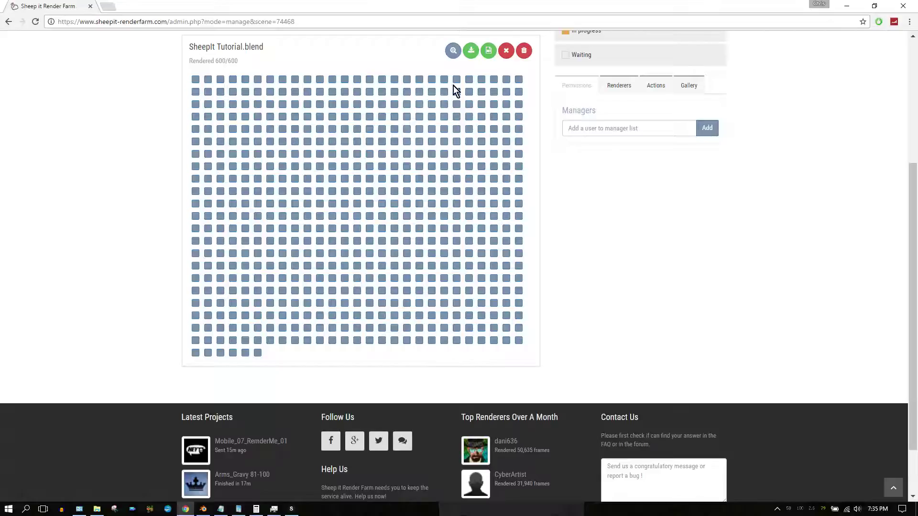
- Play the 20-second animation preview, then bring up the Download frames link options
{"action": "left_click", "coordinate": [453, 50]}
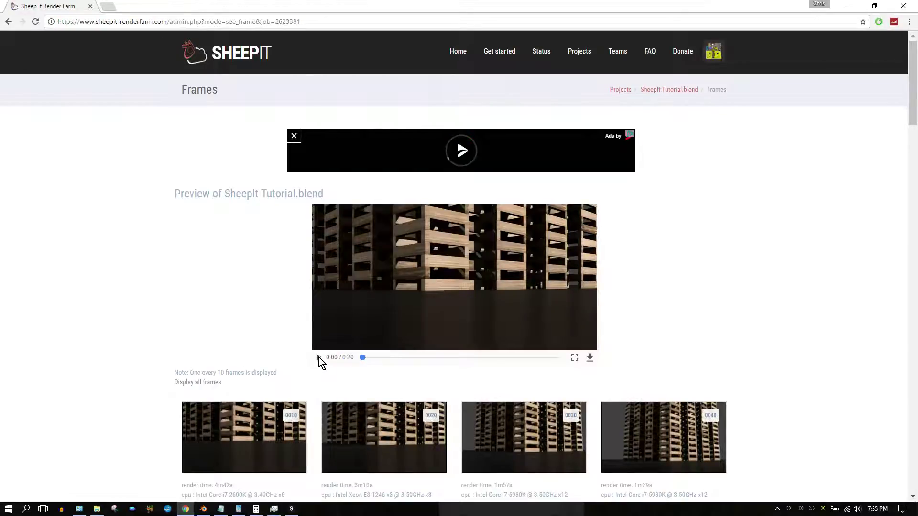
{"action": "left_click", "coordinate": [319, 358]}
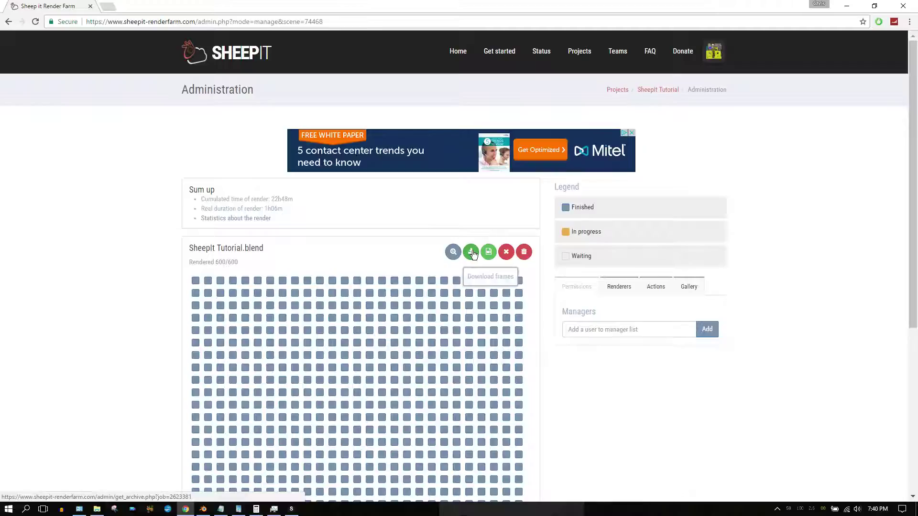
{"action": "right_click", "coordinate": [473, 255]}
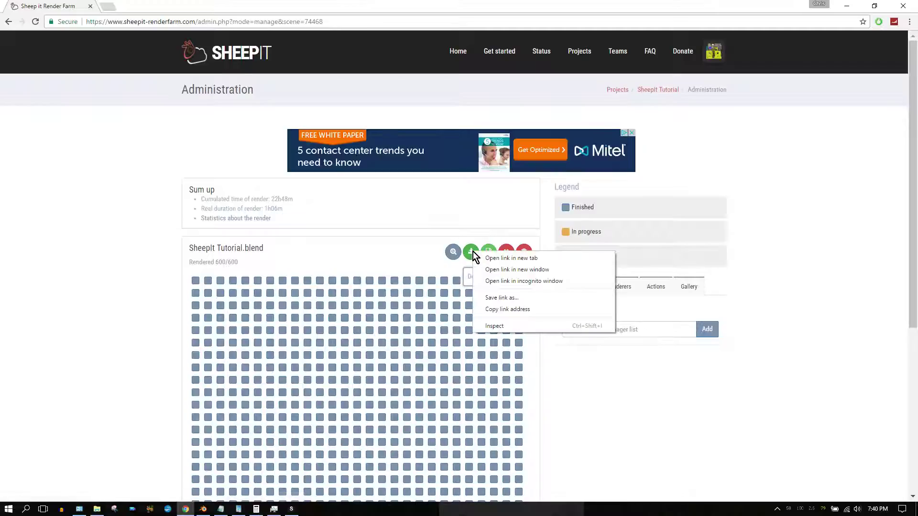